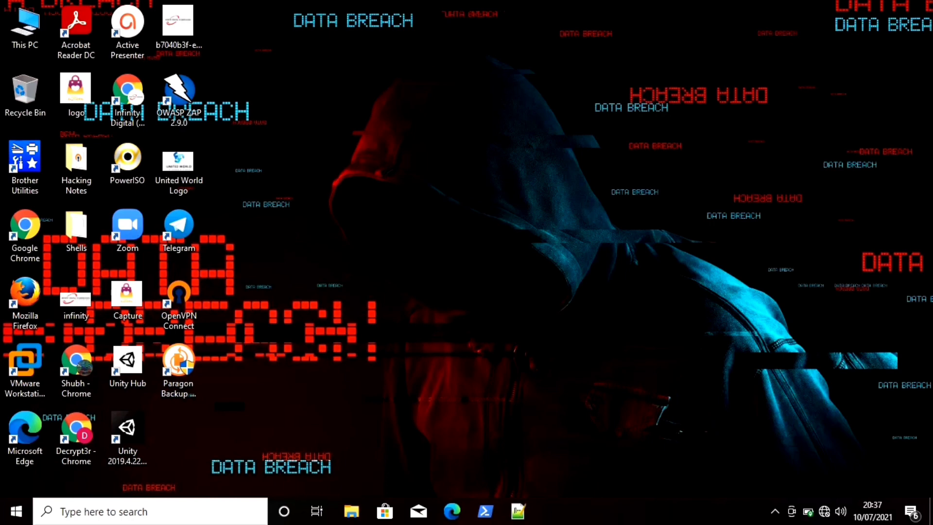
# - Launch File History with the filehistory Run command and maximize its window
pyautogui.press('super+r')
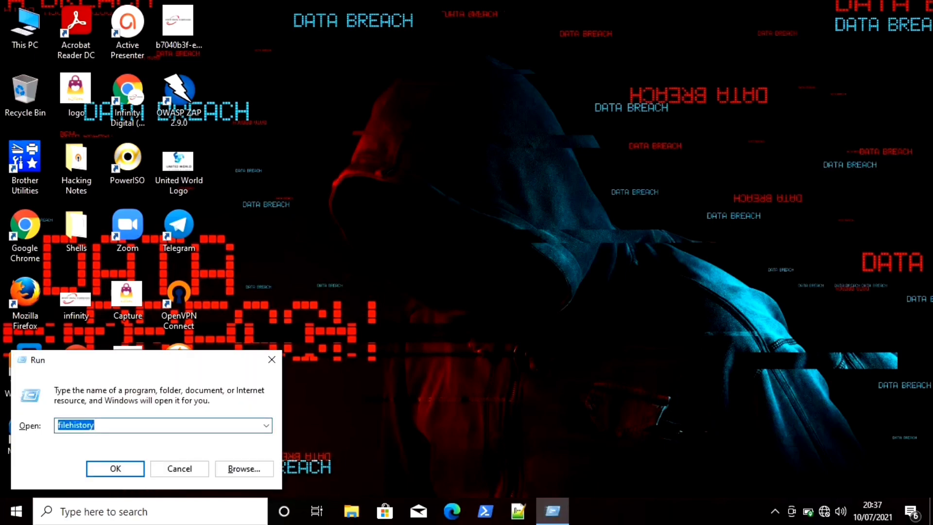
pyautogui.write('fil')
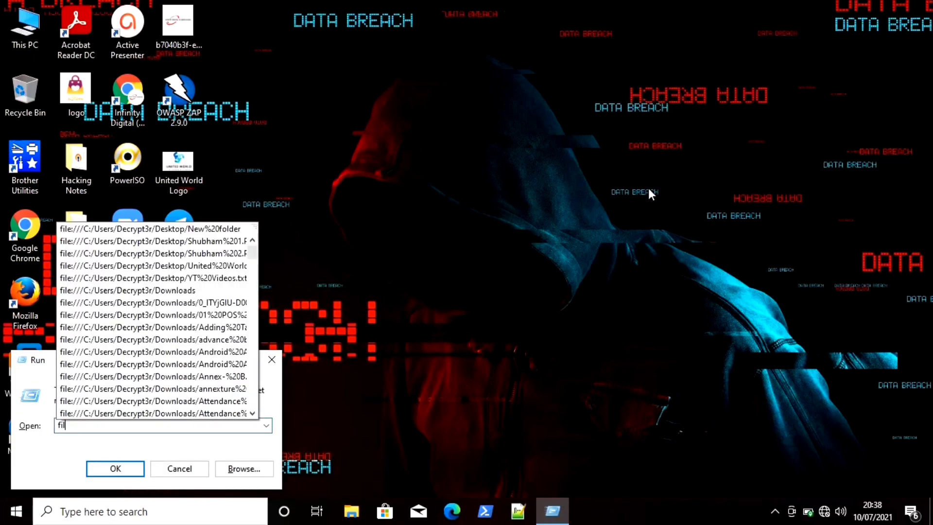
pyautogui.write('ehistory')
pyautogui.hotkey('ctrl', 'a')
pyautogui.press('Return')
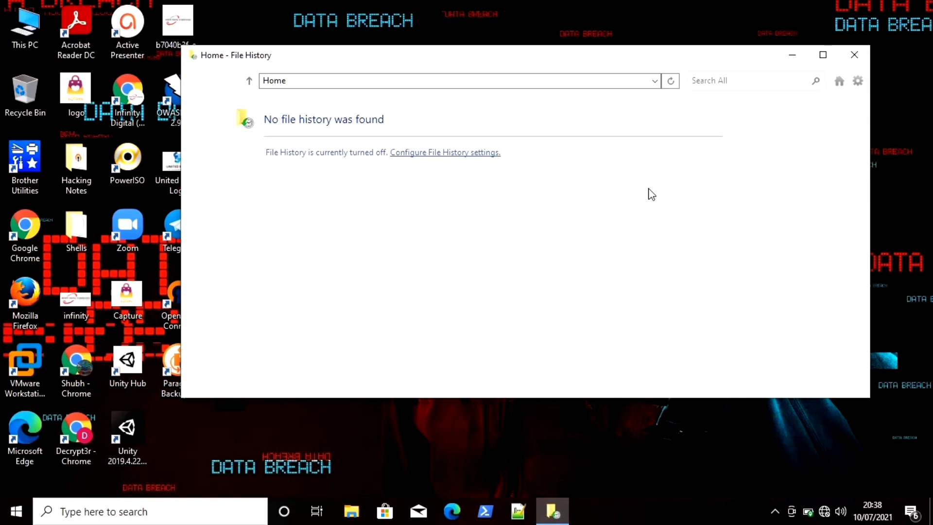
pyautogui.click(823, 54)
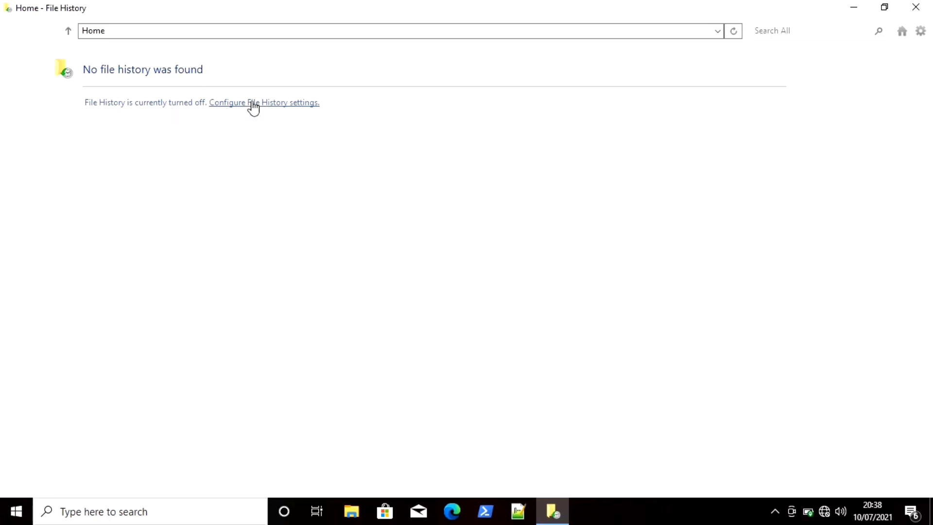
# - Go from File History settings to the System Image Backup page (Backup and Restore, Windows 7)
pyautogui.click(253, 103)
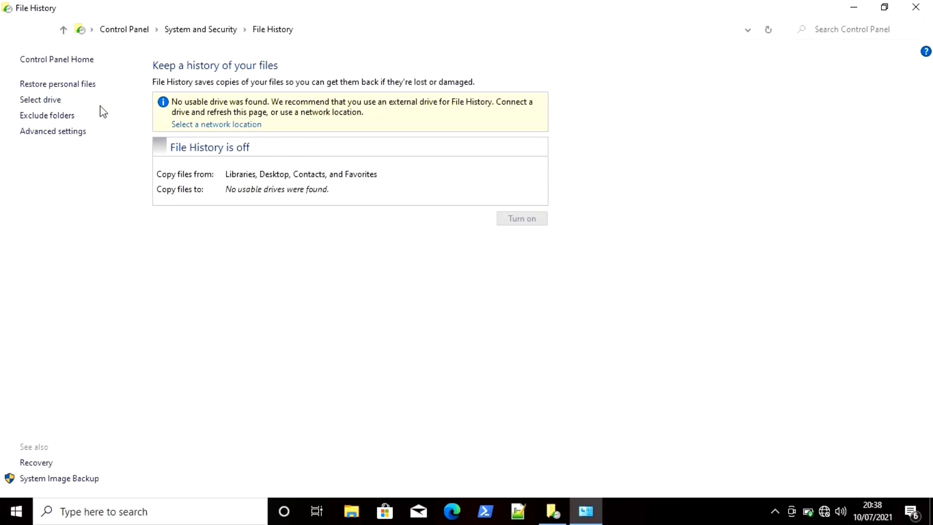
pyautogui.click(64, 479)
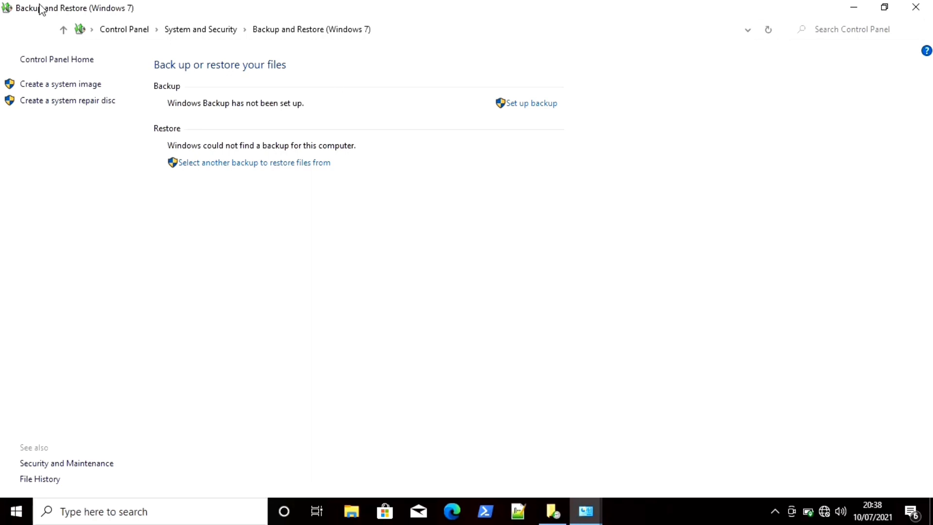
# - Start the system image wizard and keep New Volume (D:) as the backup hard disk
pyautogui.click(38, 88)
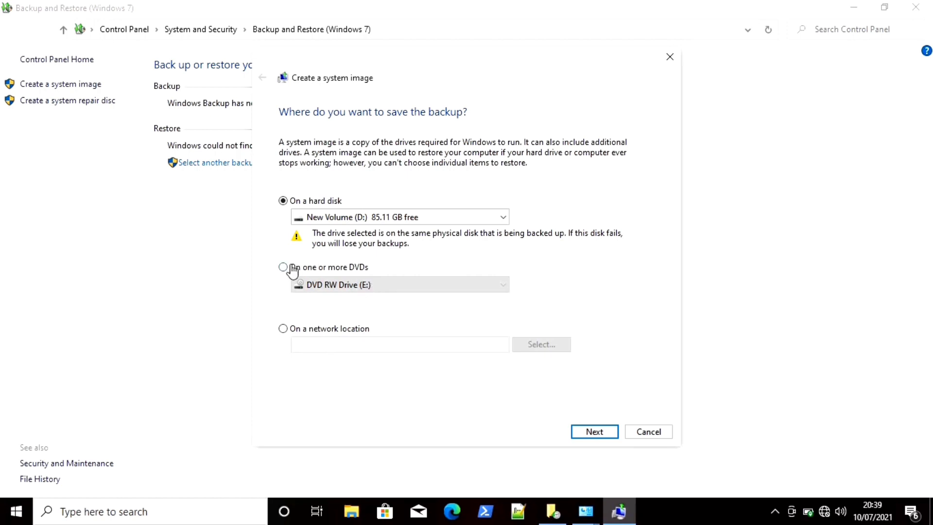
pyautogui.click(411, 220)
pyautogui.click(410, 219)
# - Review the backup confirmation for EFI, C: and G:, then cancel the wizard
pyautogui.click(611, 427)
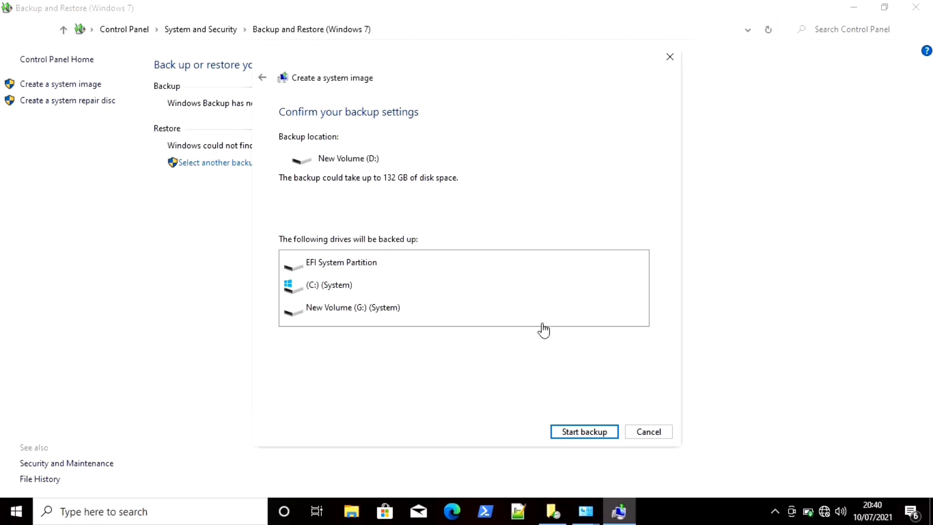
pyautogui.click(662, 432)
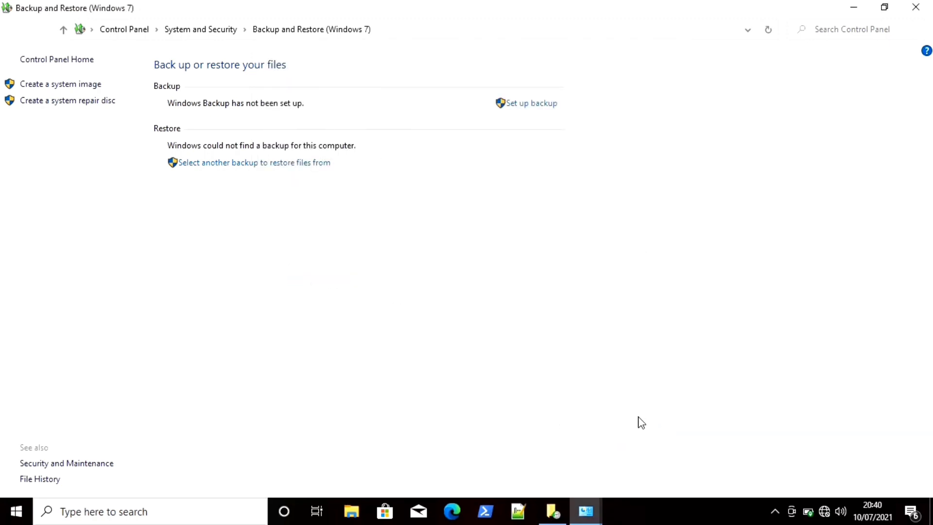
# - Close Backup and Restore and File History settings, and minimize File History to reveal the desktop
pyautogui.click(915, 7)
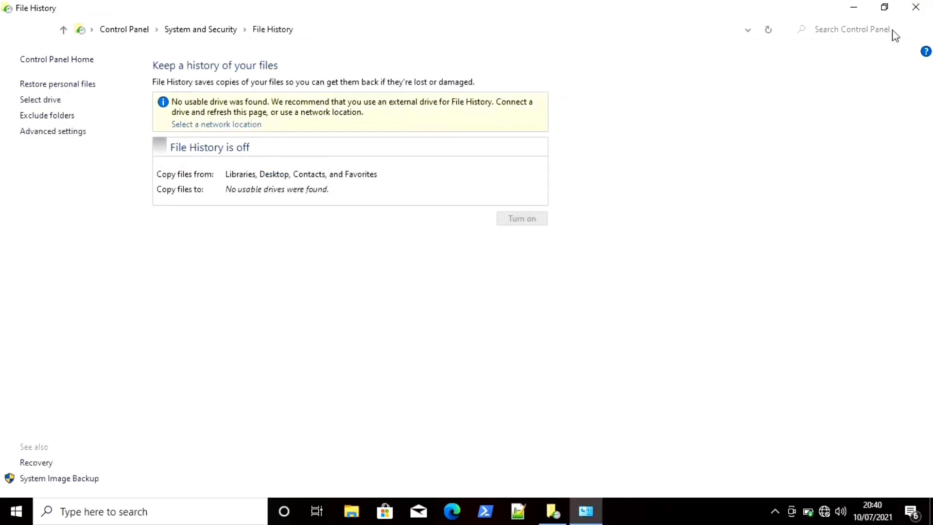
pyautogui.click(921, 8)
pyautogui.click(854, 7)
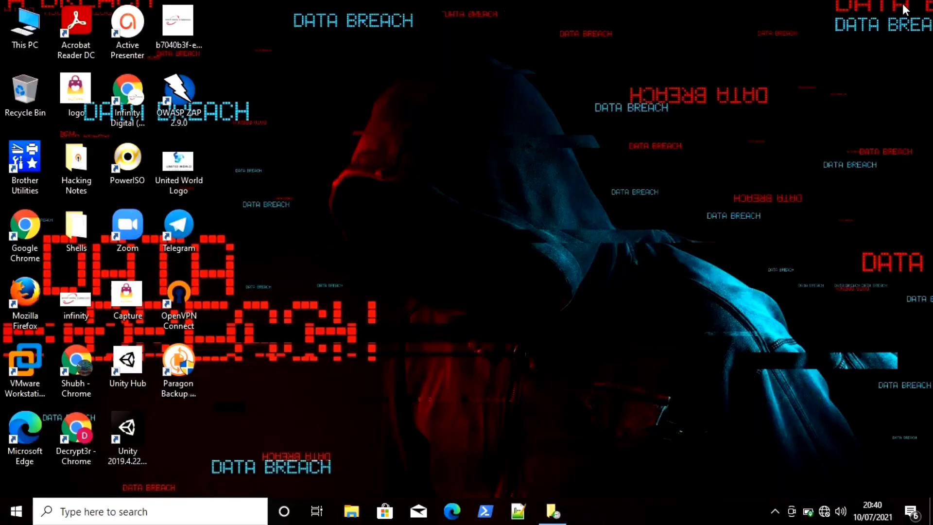
pyautogui.click(190, 371)
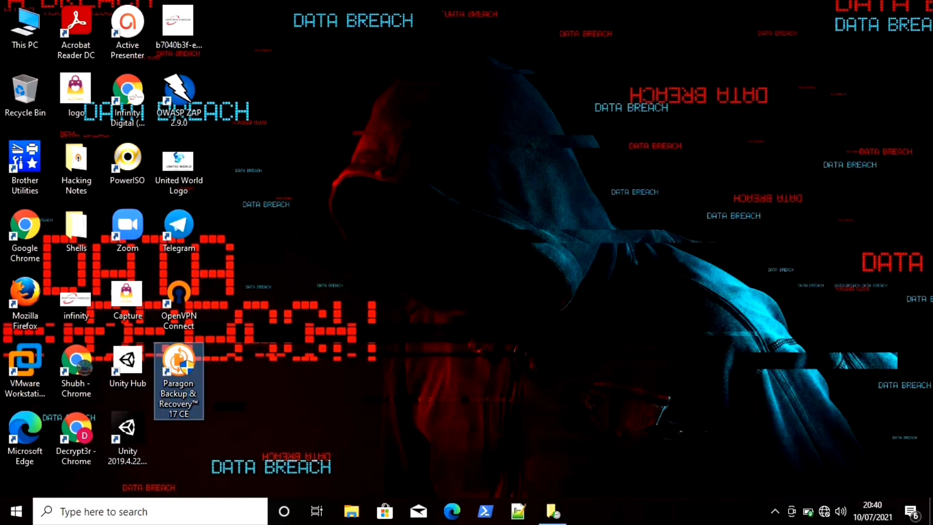
pyautogui.click(354, 357)
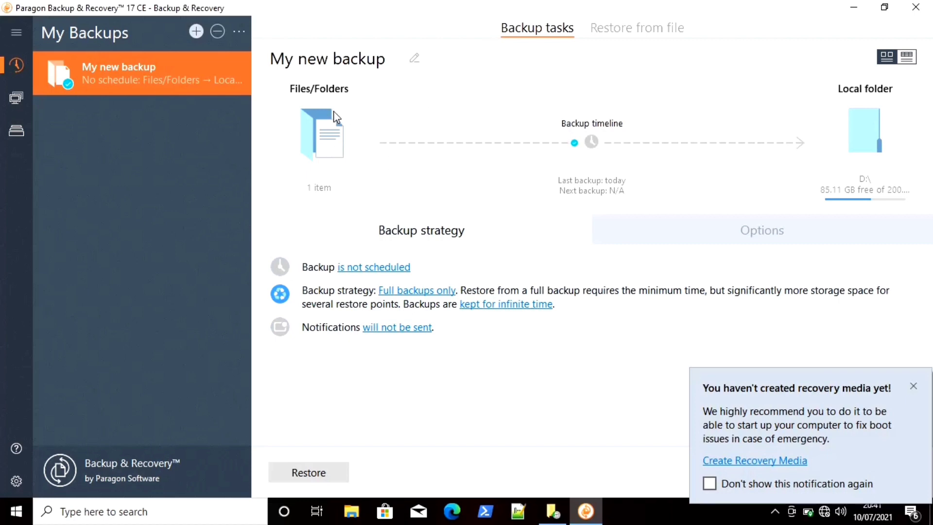
# - Change the My new backup source to Entire Computer, then reopen the source type choices
pyautogui.click(326, 145)
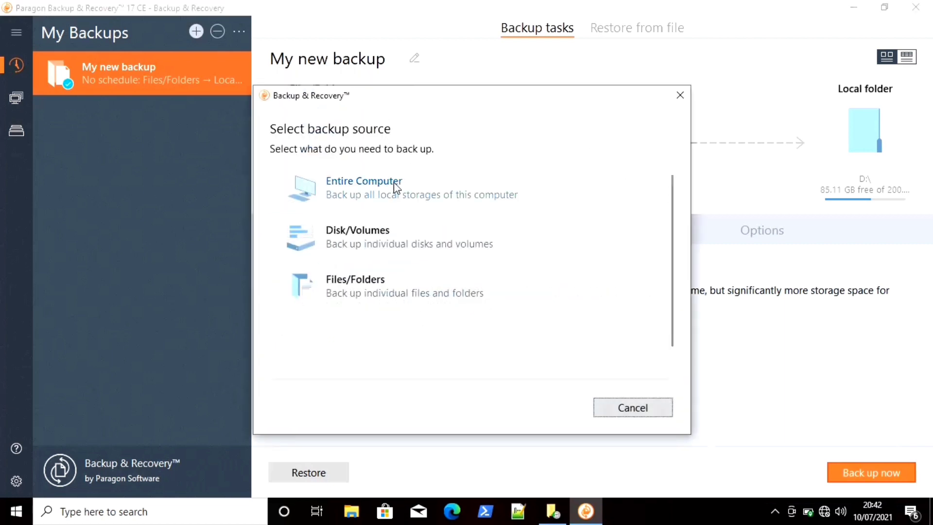
pyautogui.scroll(-1, 396, 188)
pyautogui.scroll(1, 395, 188)
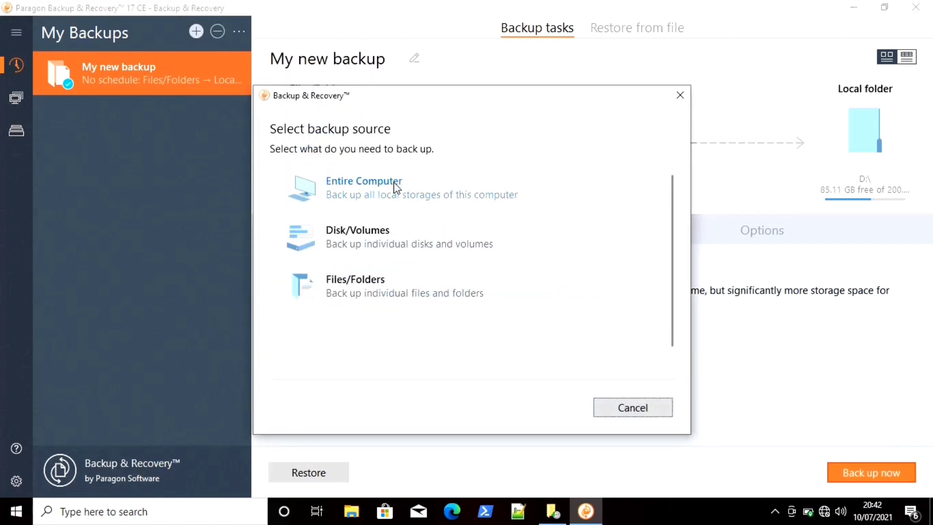
pyautogui.click(372, 195)
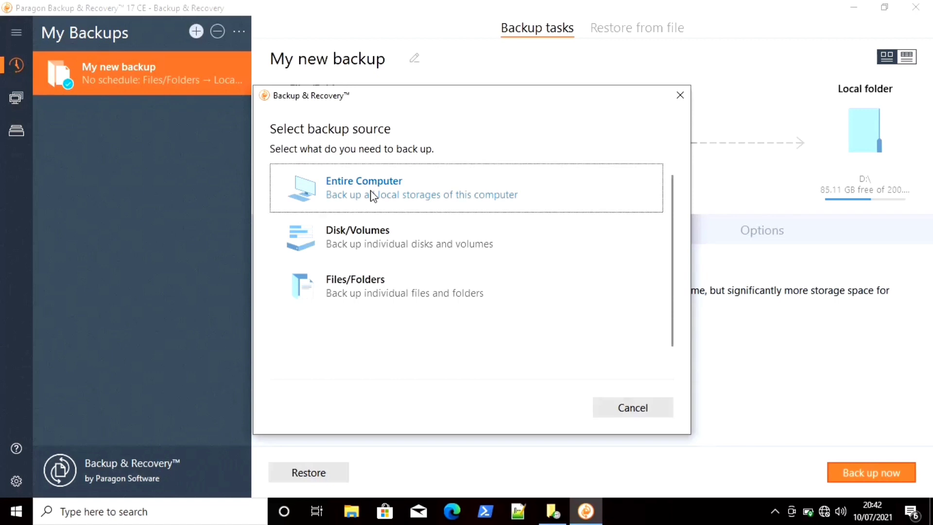
pyautogui.click(348, 195)
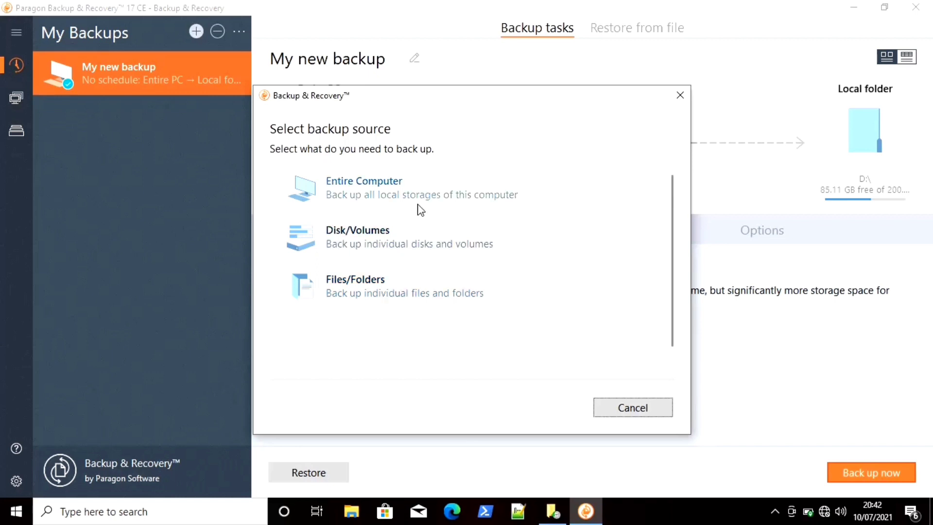
# - Choose Files/Folders as source and expand Local Disk (C:) > Users > the user's profile folder
pyautogui.click(362, 276)
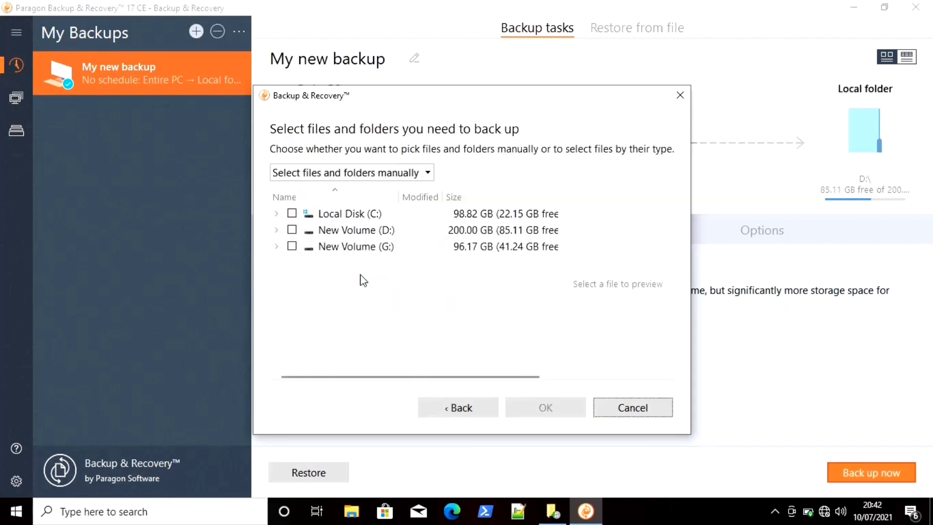
pyautogui.click(277, 214)
pyautogui.scroll(-2, 321, 259)
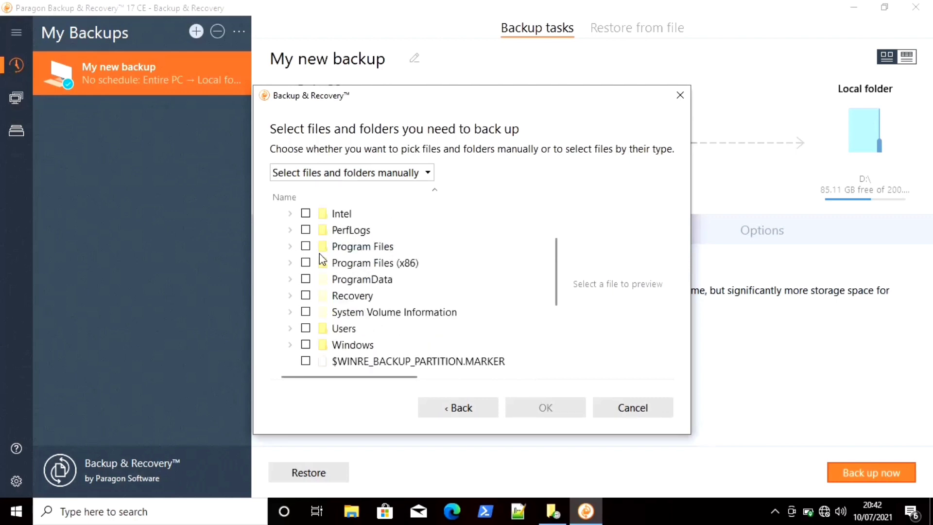
pyautogui.scroll(1, 306, 236)
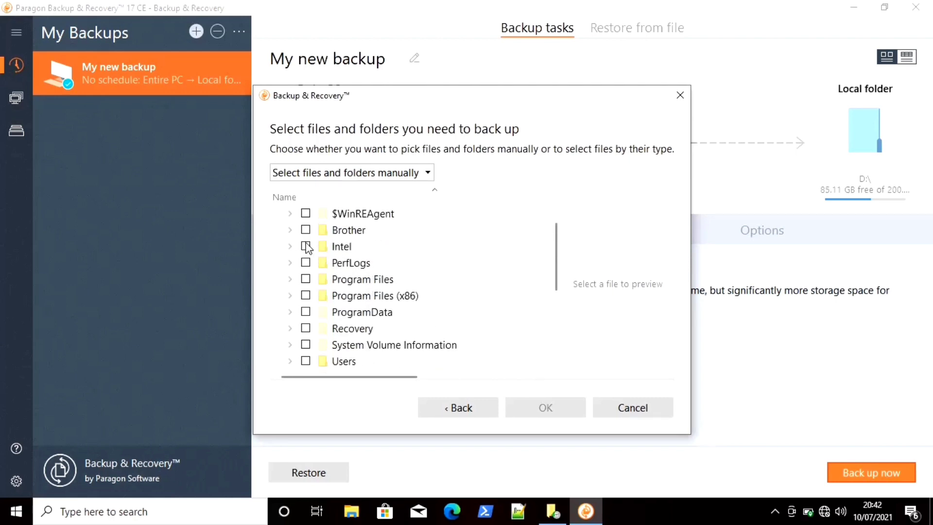
pyautogui.click(291, 361)
pyautogui.scroll(-3, 394, 249)
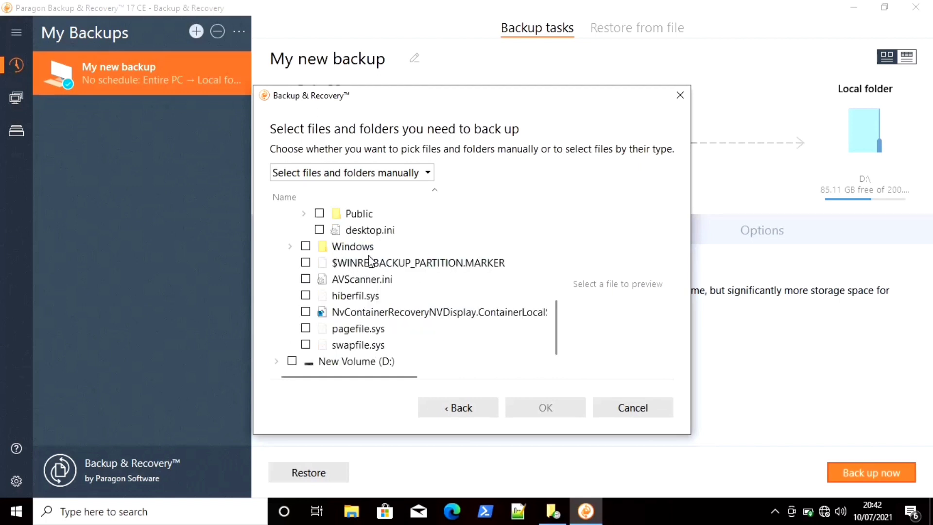
pyautogui.scroll(3, 373, 262)
pyautogui.scroll(-1, 373, 262)
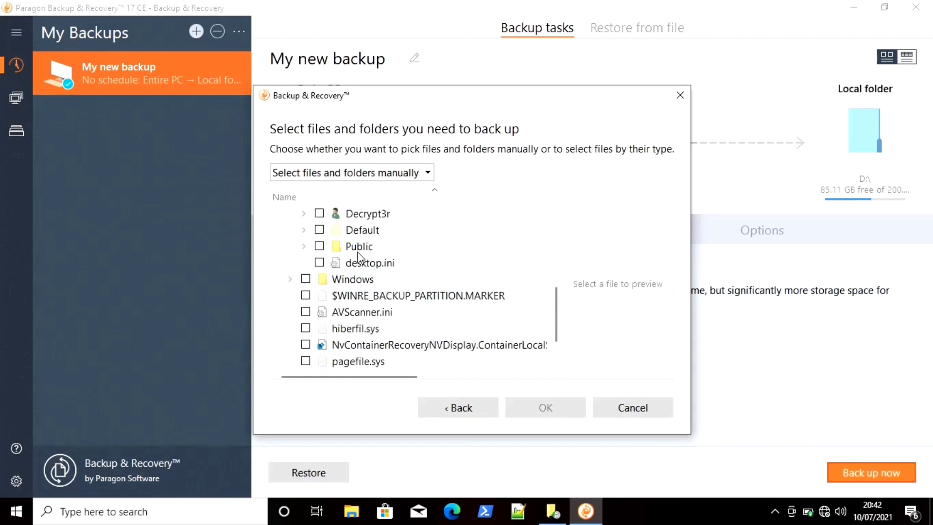
pyautogui.click(305, 214)
# - Expand Desktop, tick the Hacking Notes and Shells folders, and confirm with OK
pyautogui.scroll(-3, 335, 280)
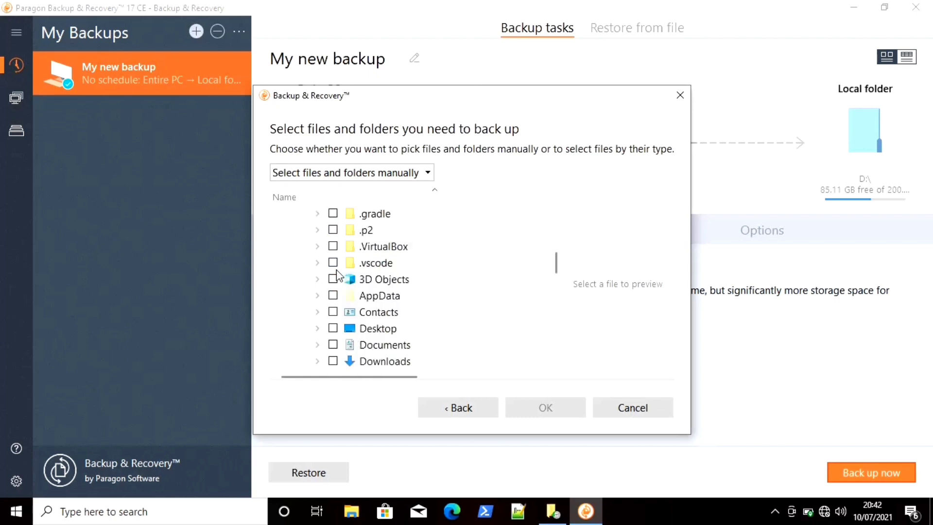
pyautogui.click(317, 329)
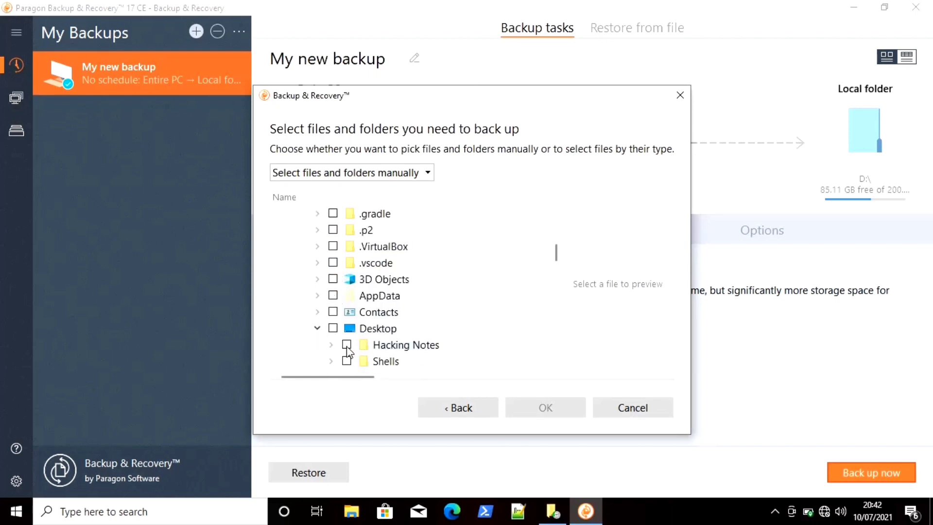
pyautogui.click(346, 345)
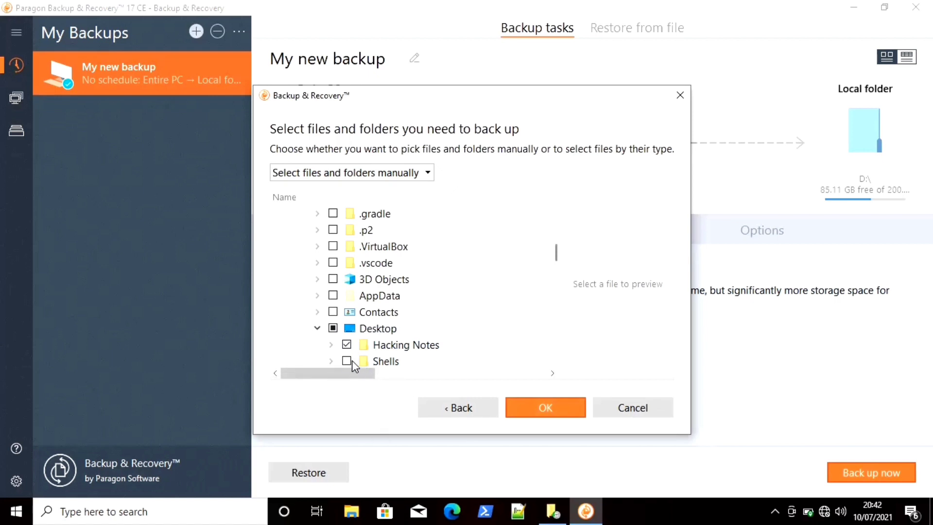
pyautogui.click(346, 361)
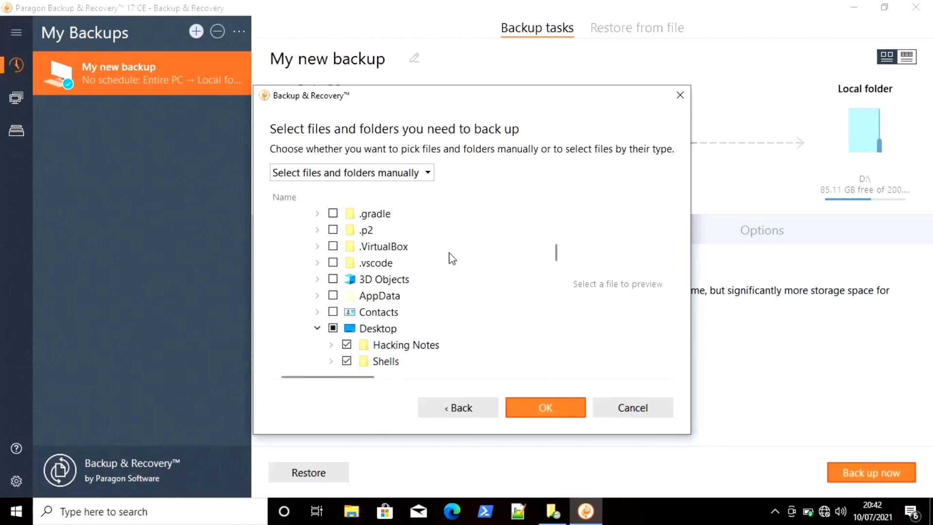
pyautogui.click(539, 415)
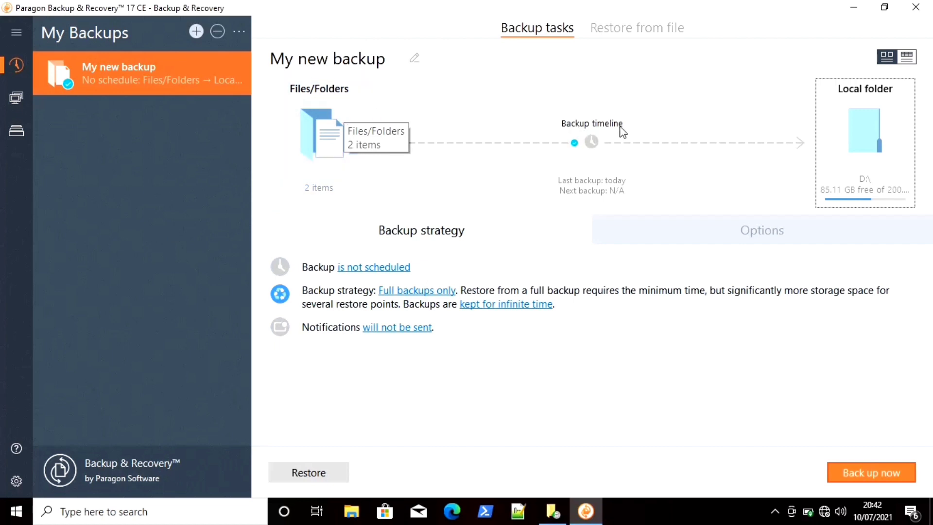
pyautogui.click(846, 117)
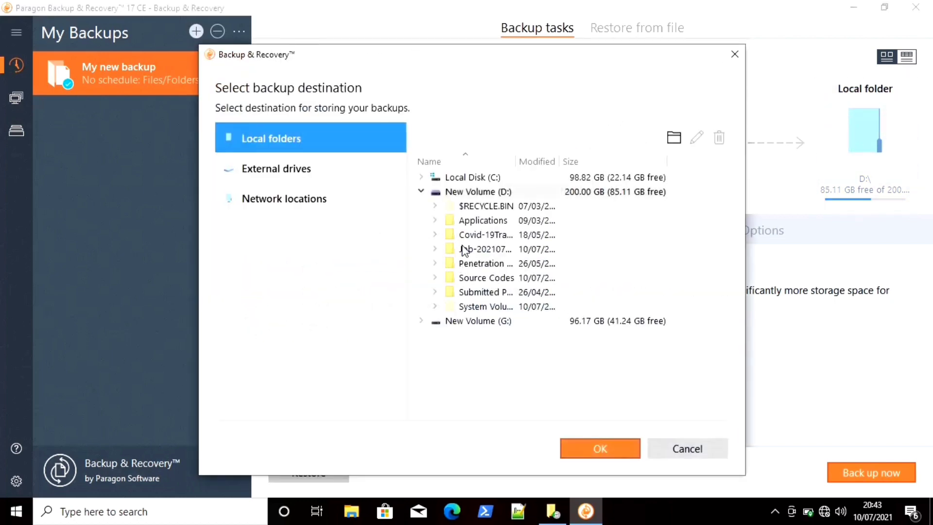
pyautogui.click(282, 168)
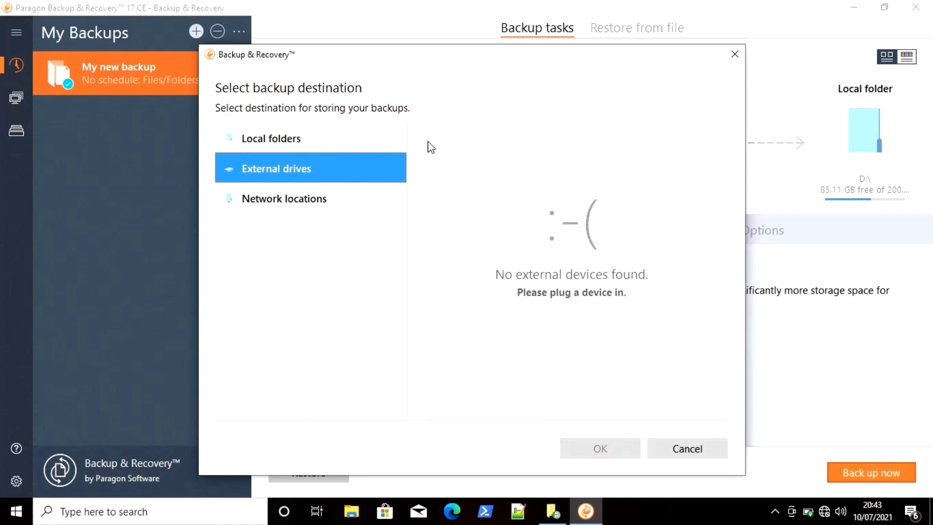
pyautogui.click(335, 199)
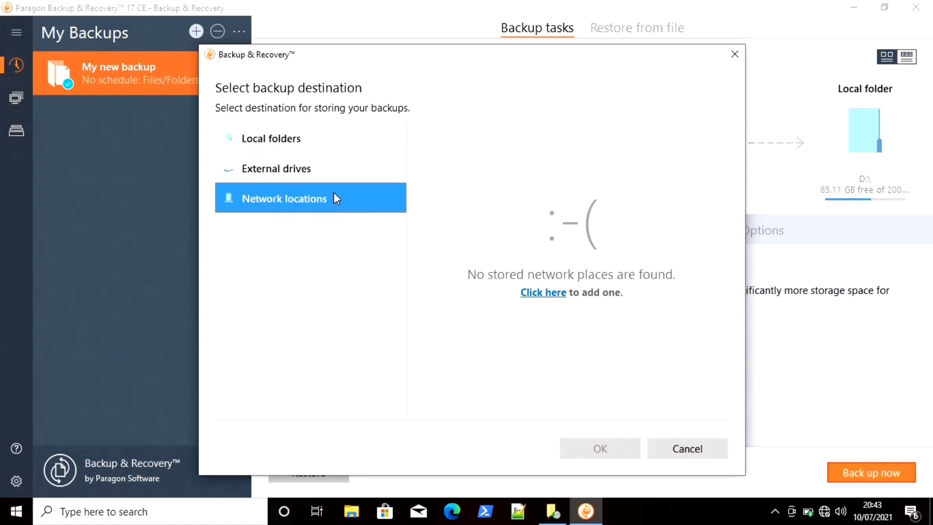
pyautogui.click(282, 138)
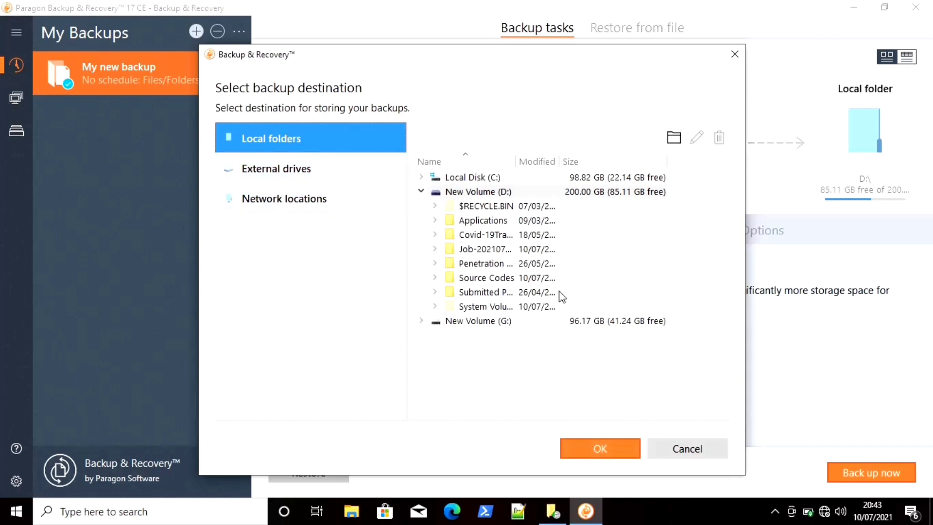
pyautogui.click(600, 444)
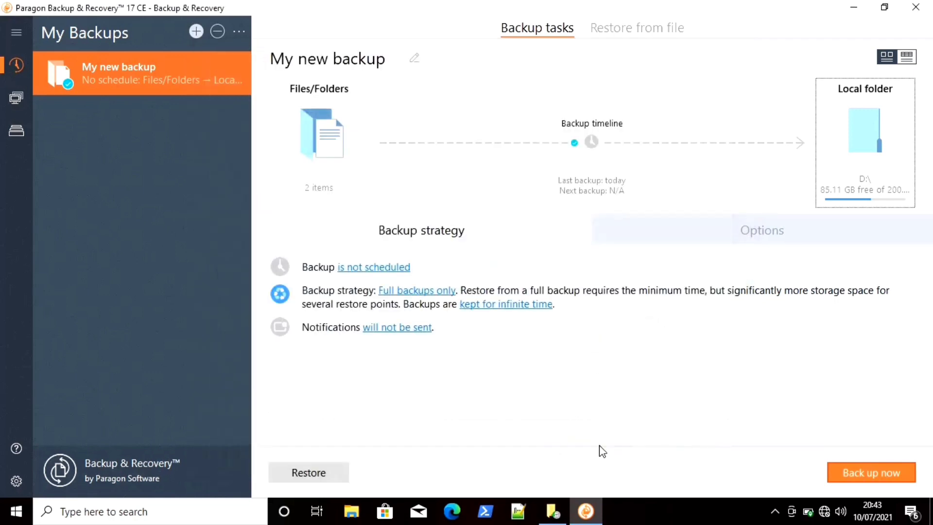